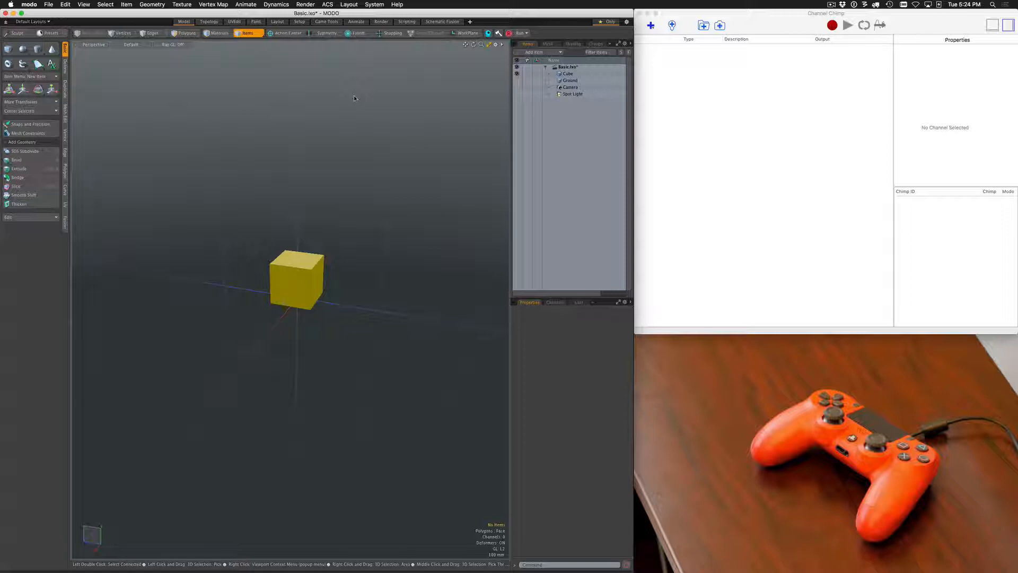
Switch to the Setup layout, add a Channel Chimp modifier to the schematic and place it low in the workspace.
click(307, 23)
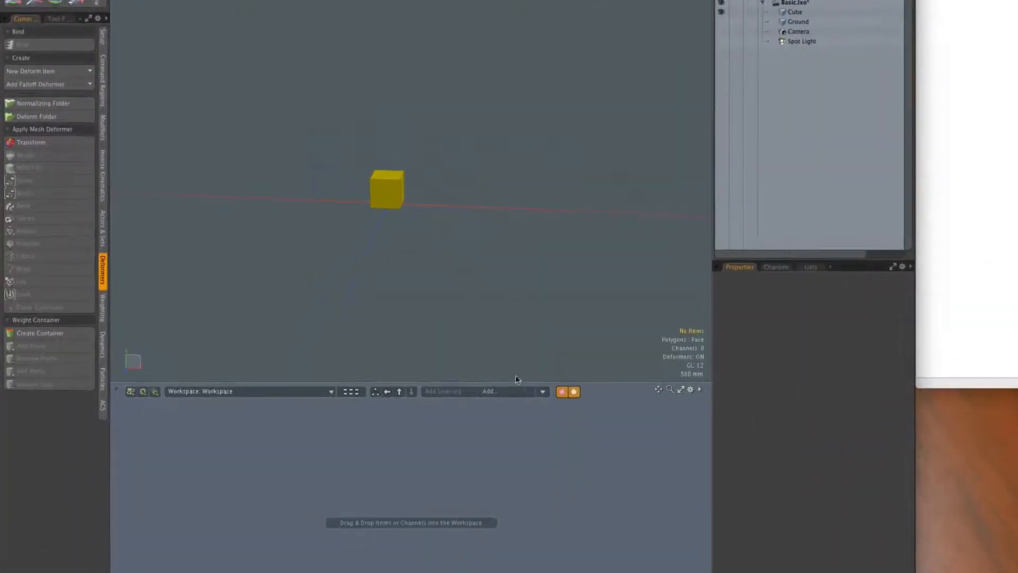
click(516, 390)
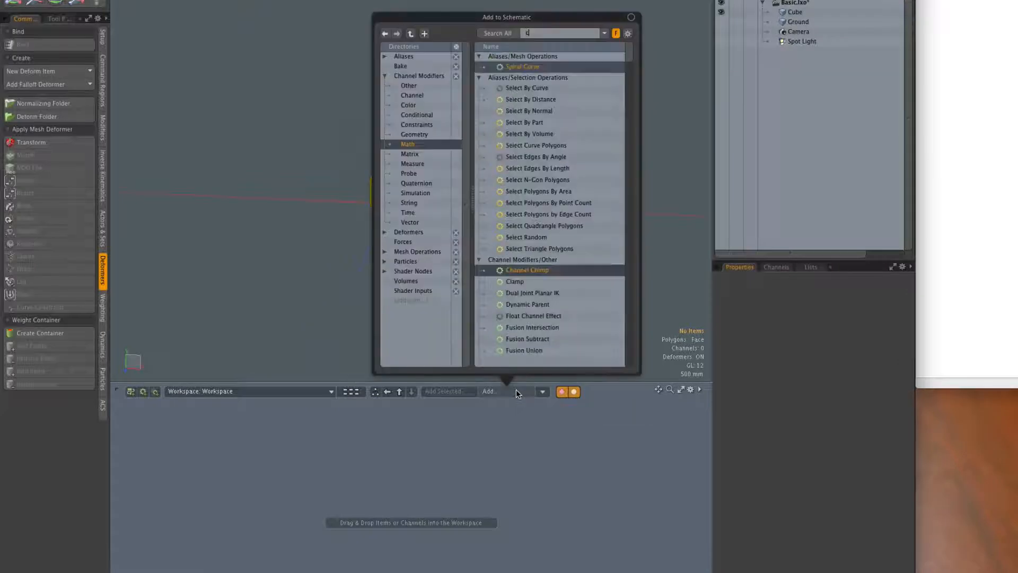
text(chimp)
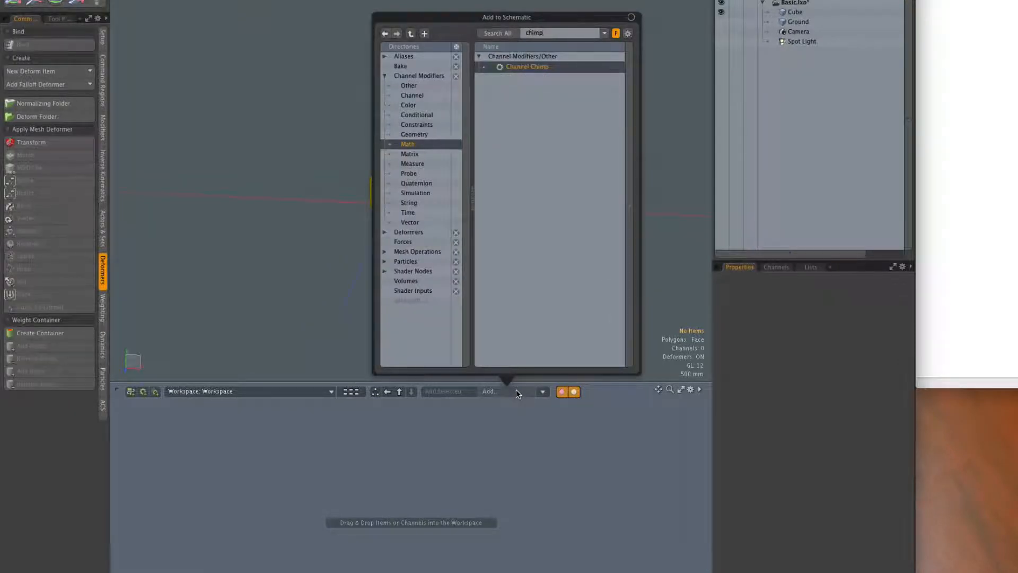
key(Return)
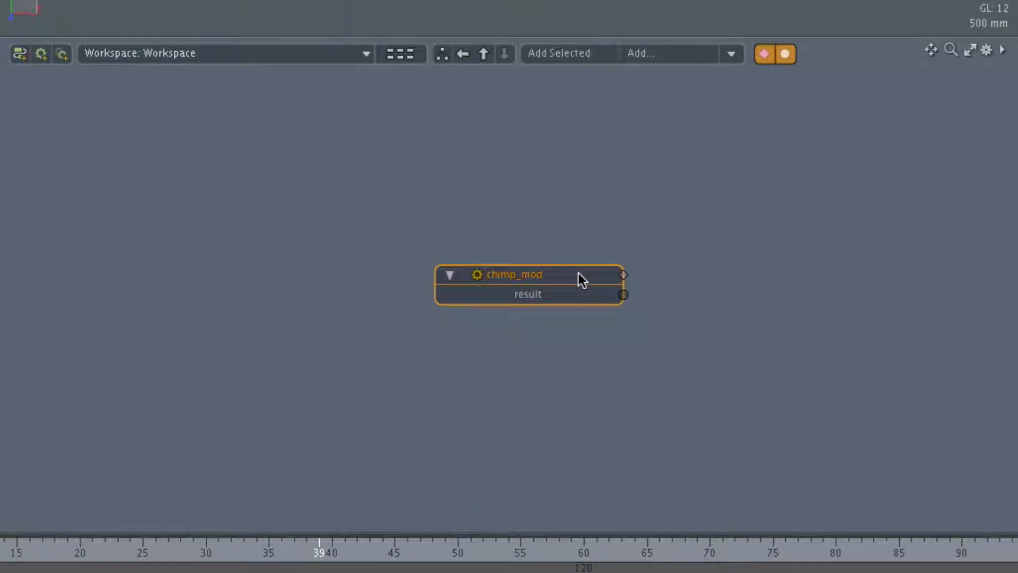
drag(578, 273, 339, 393)
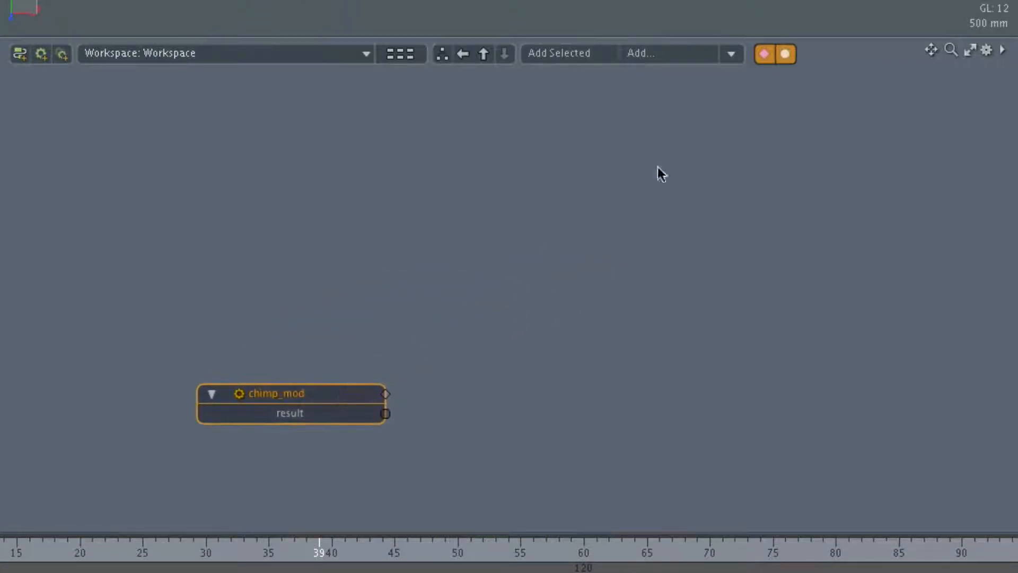
Add a second Channel Chimp modifier to the schematic and position it above the first one.
click(732, 52)
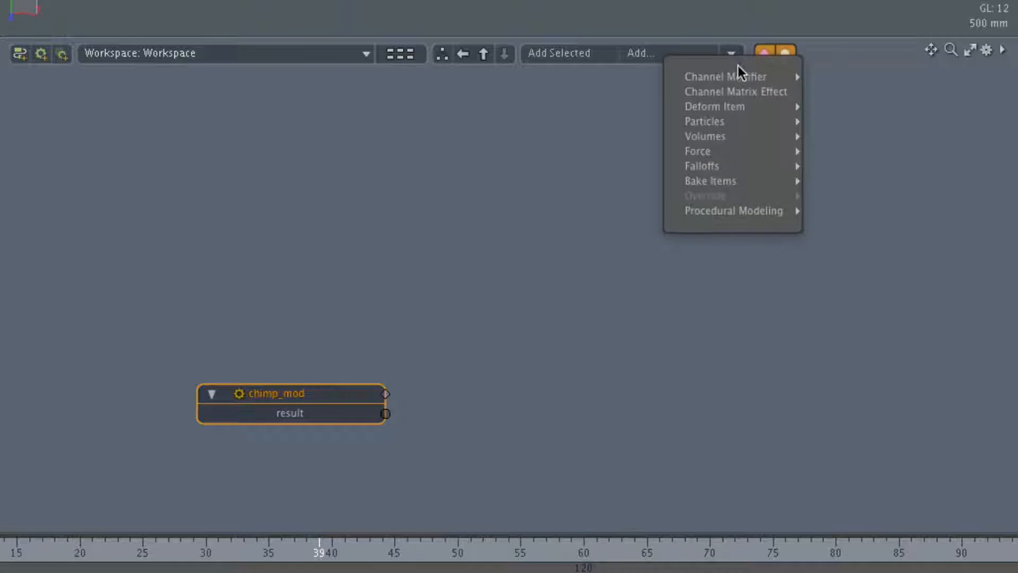
mouse_move(745, 76)
mouse_move(849, 308)
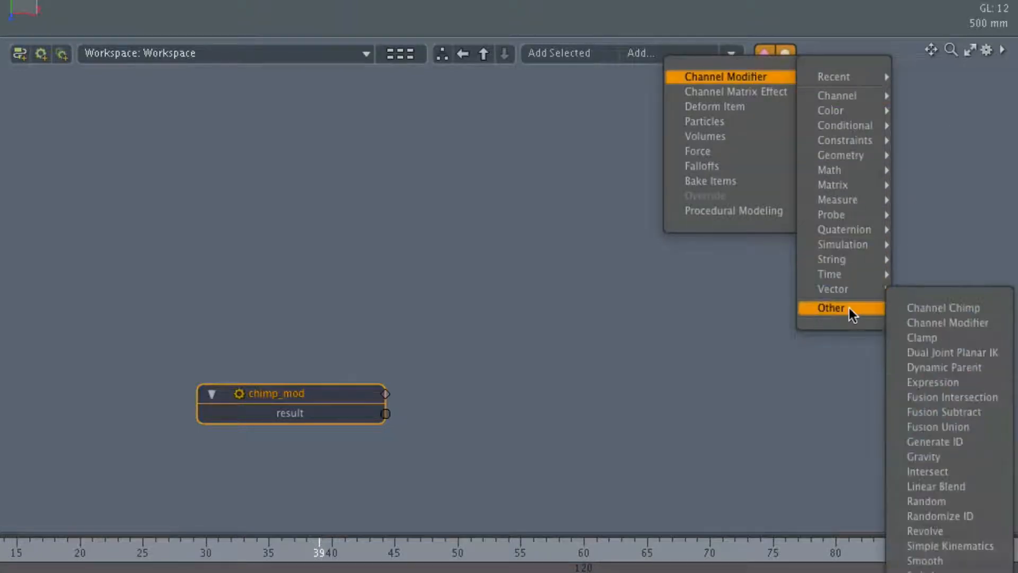
click(993, 315)
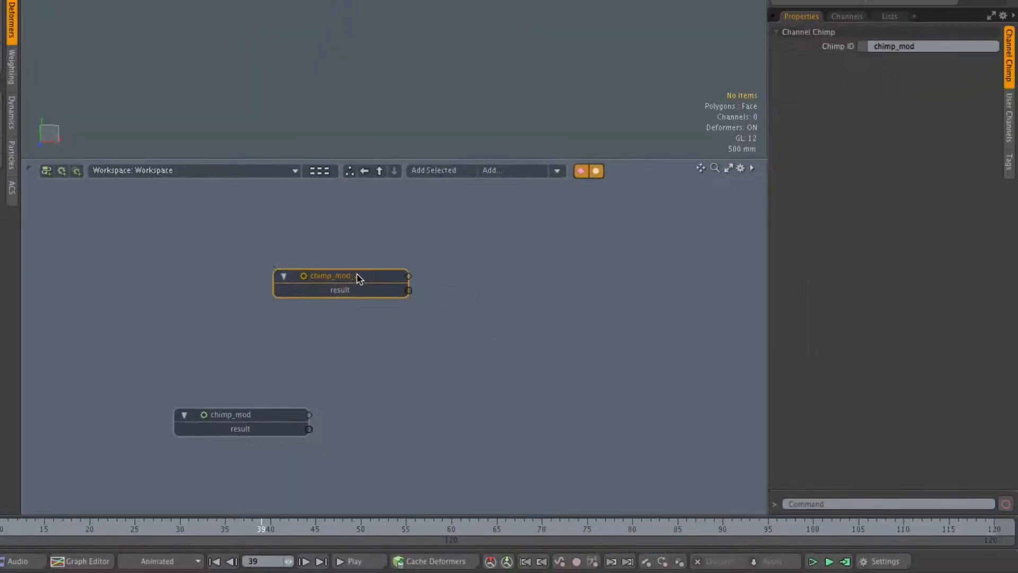
drag(359, 278, 345, 253)
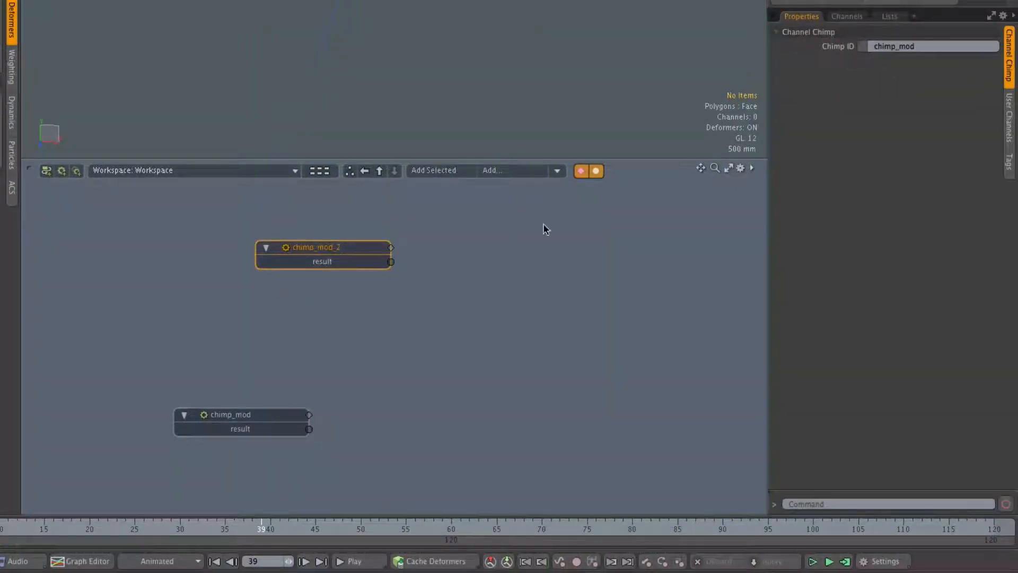
Set the Chimp ID of the second Channel Chimp modifier to "Move Side to Side".
click(943, 47)
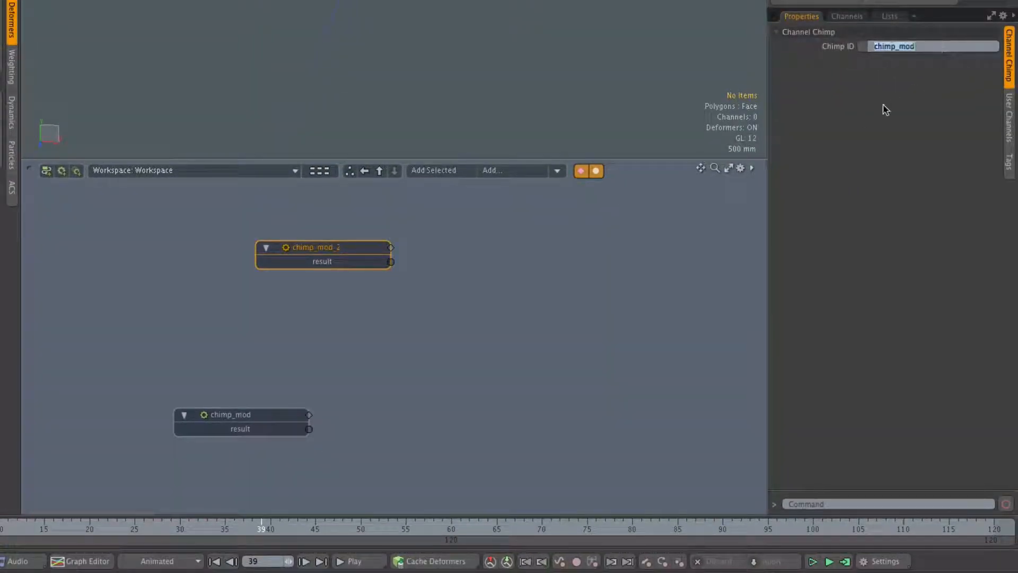
text(Move Side to Side)
key(Return)
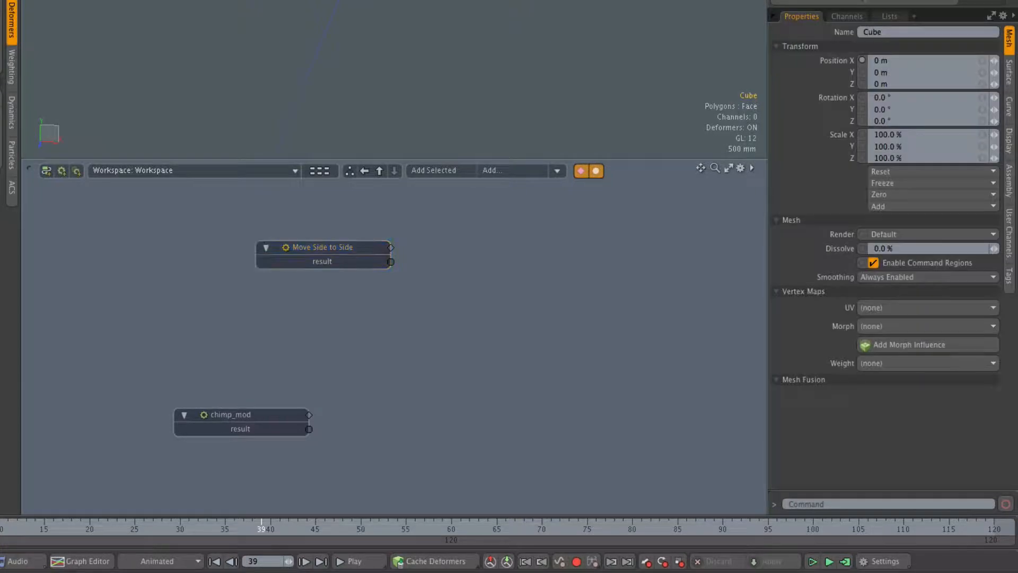
Bring the cube's Position X channel into the schematic and drive it with the Move Side to Side result.
drag(849, 63, 539, 223)
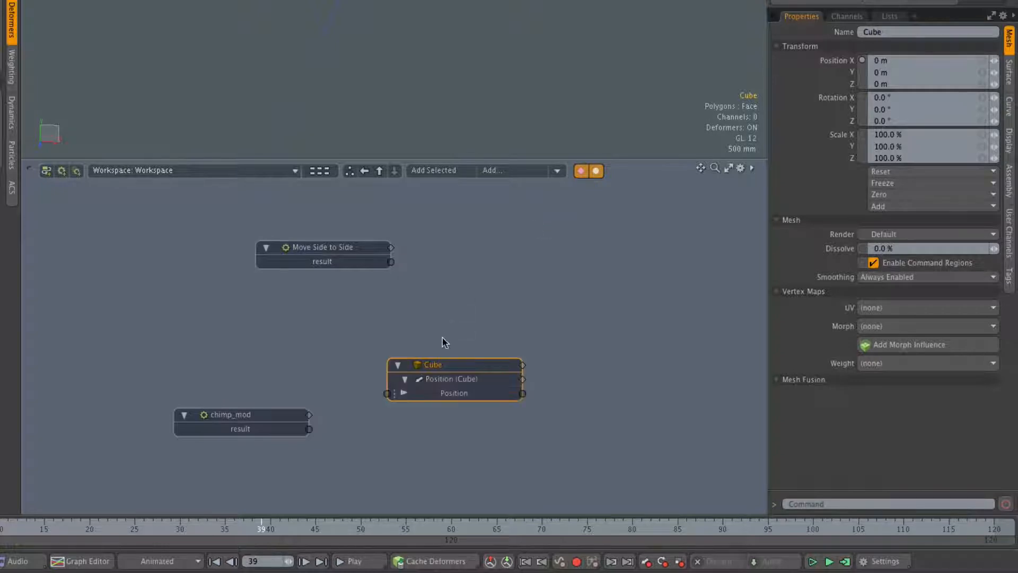
drag(460, 367, 538, 238)
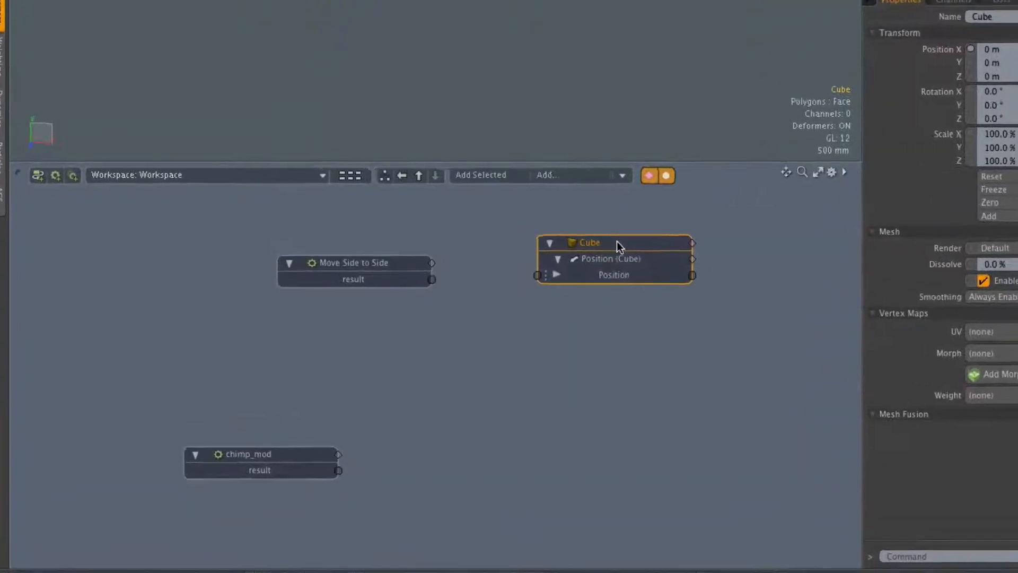
click(482, 264)
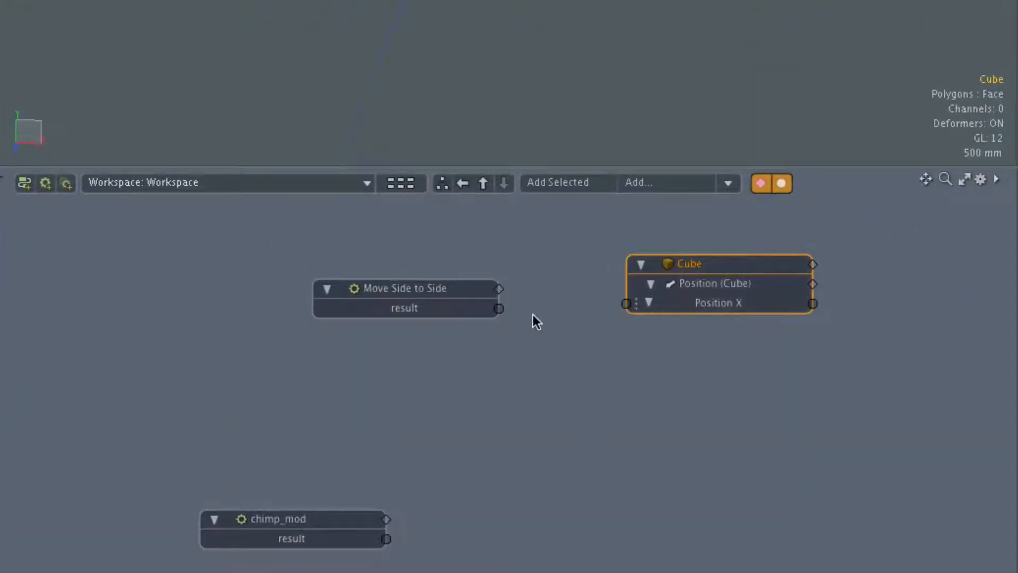
drag(498, 308, 626, 304)
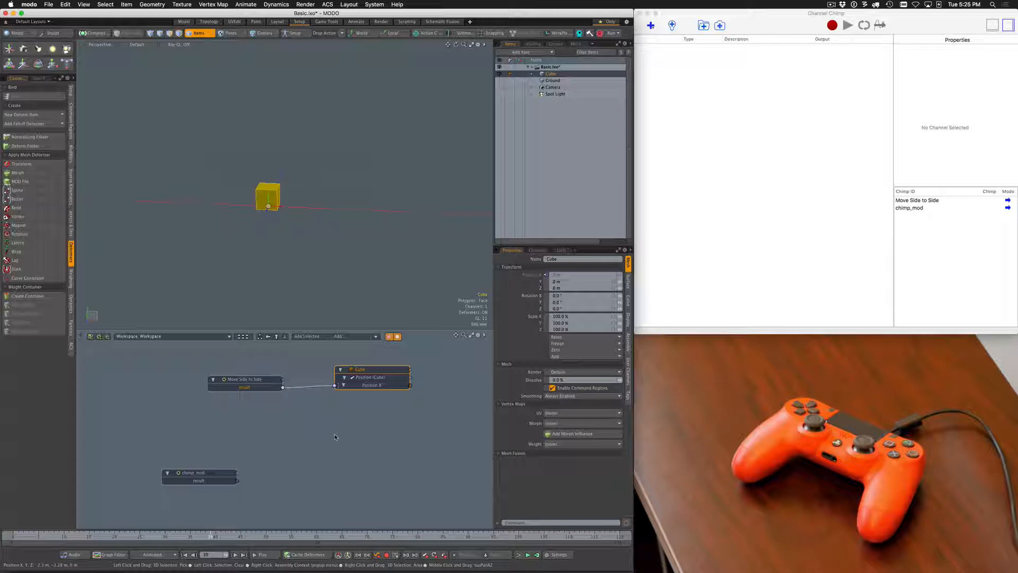
In Channel Chimp, add a gamepad channel for the Left Stick X-Axis with Min -2, Max 2 and Chimp ID "Move Side to Side".
click(672, 27)
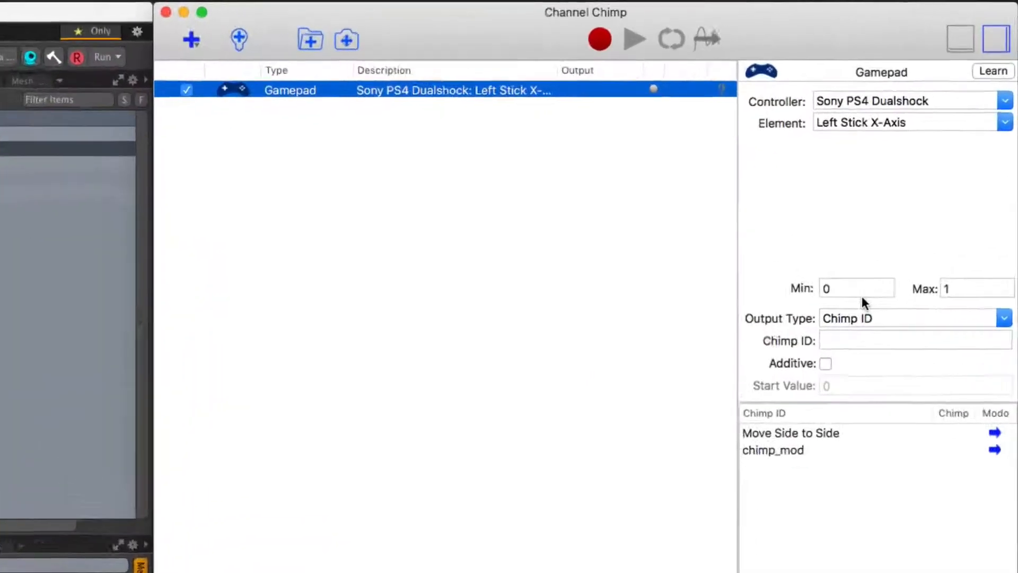
double_click(933, 136)
text(-2)
key(Tab)
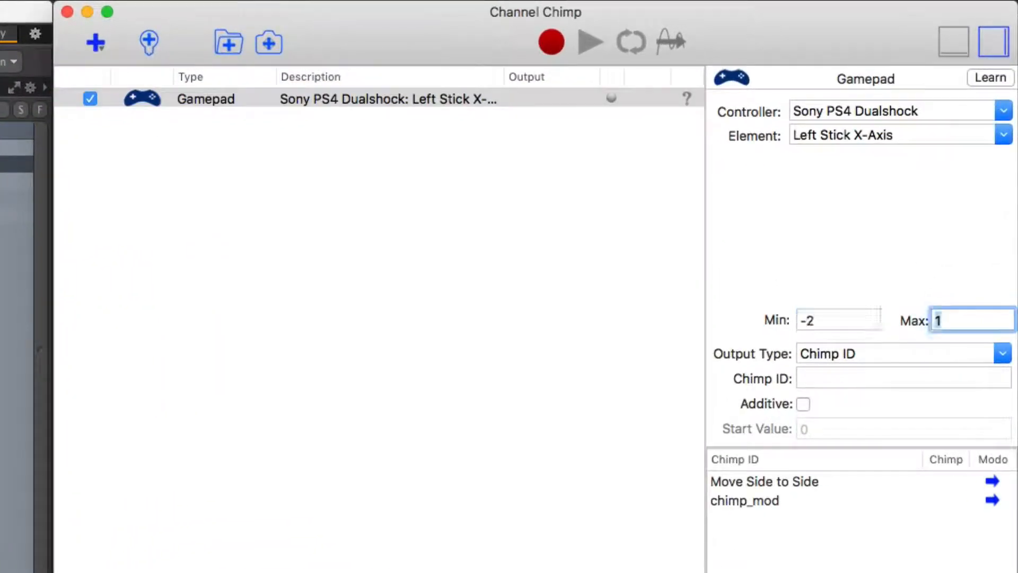
text(2)
key(Tab)
text(Mo)
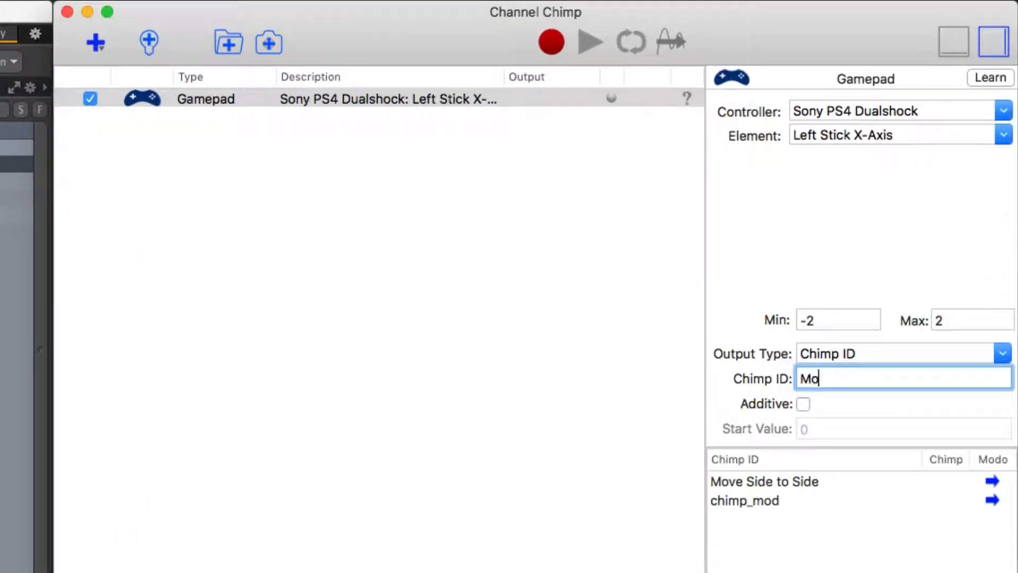
text(ve Side to Side)
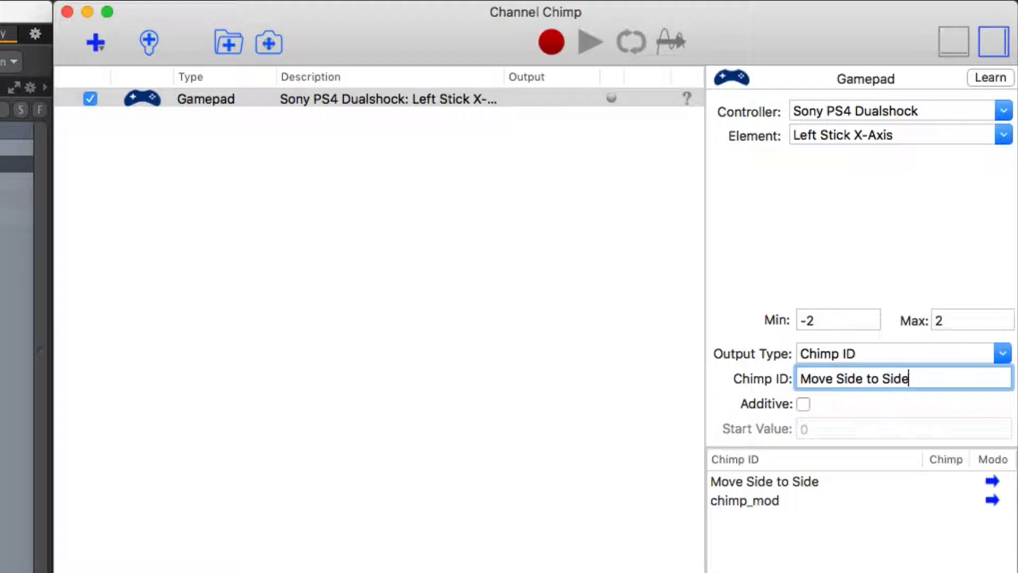
key(Return)
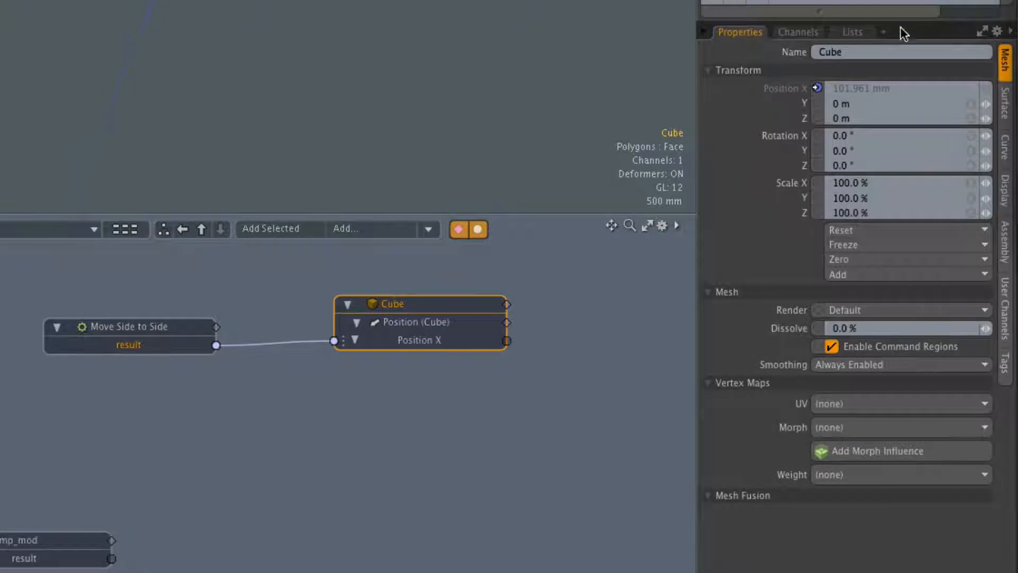
Examine the channel values of the cube and of the Move Side to Side modifier in MODO.
click(813, 34)
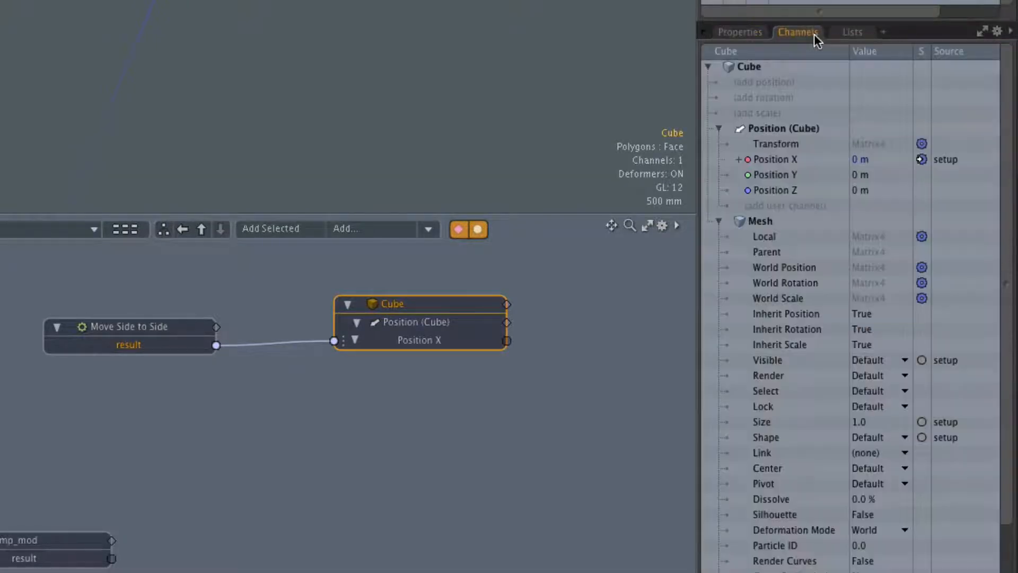
click(151, 329)
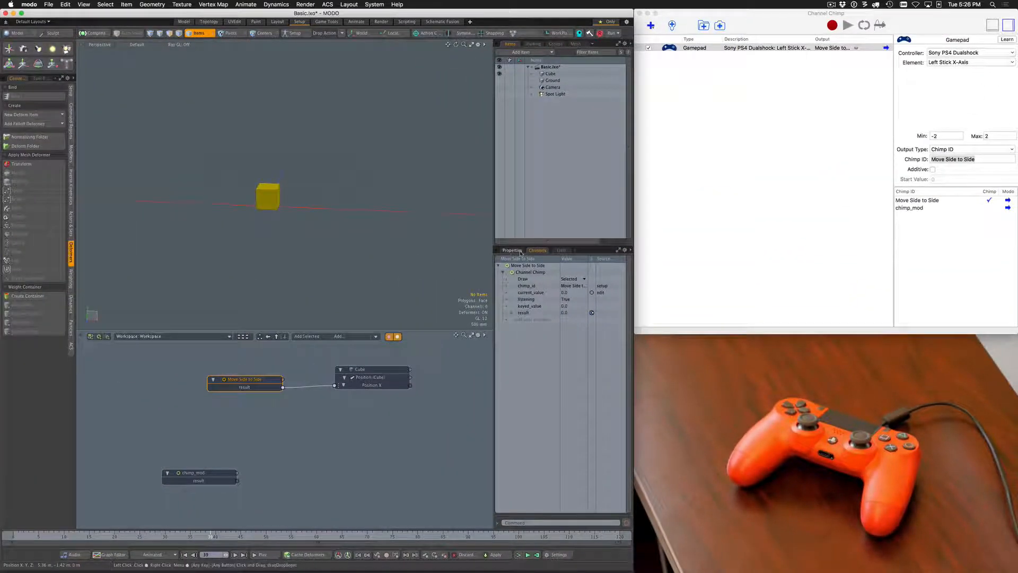
click(512, 250)
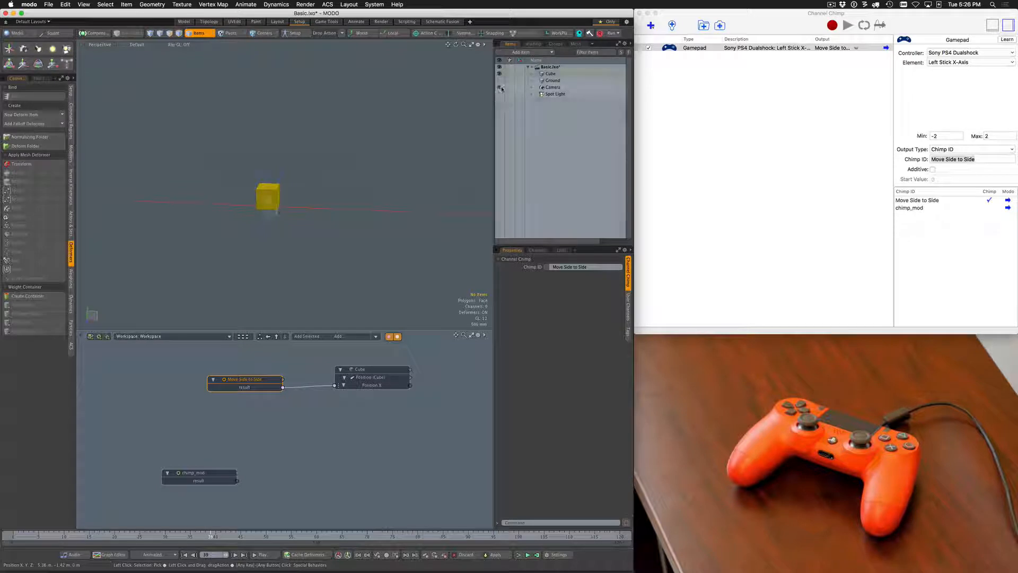
Add the camera's Position X, Y and Z channels to the schematic and link the Move Side to Side result to its Position X.
click(560, 89)
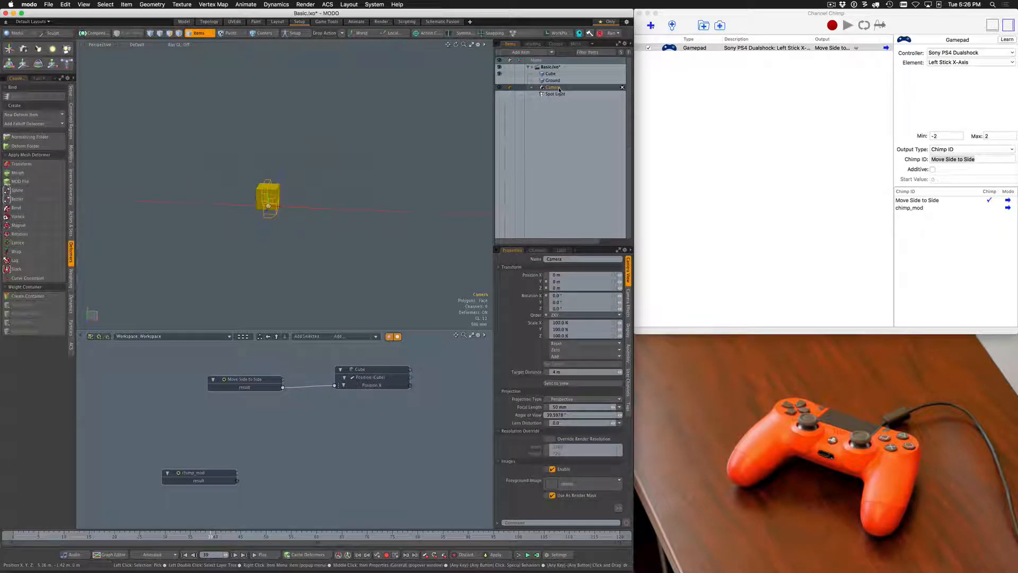
click(533, 276)
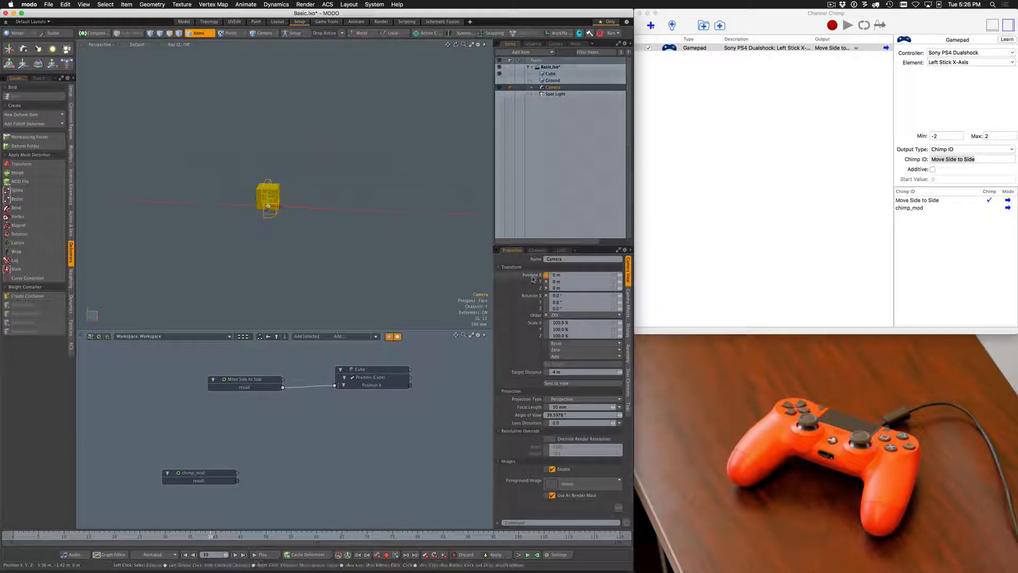
shift+click(534, 288)
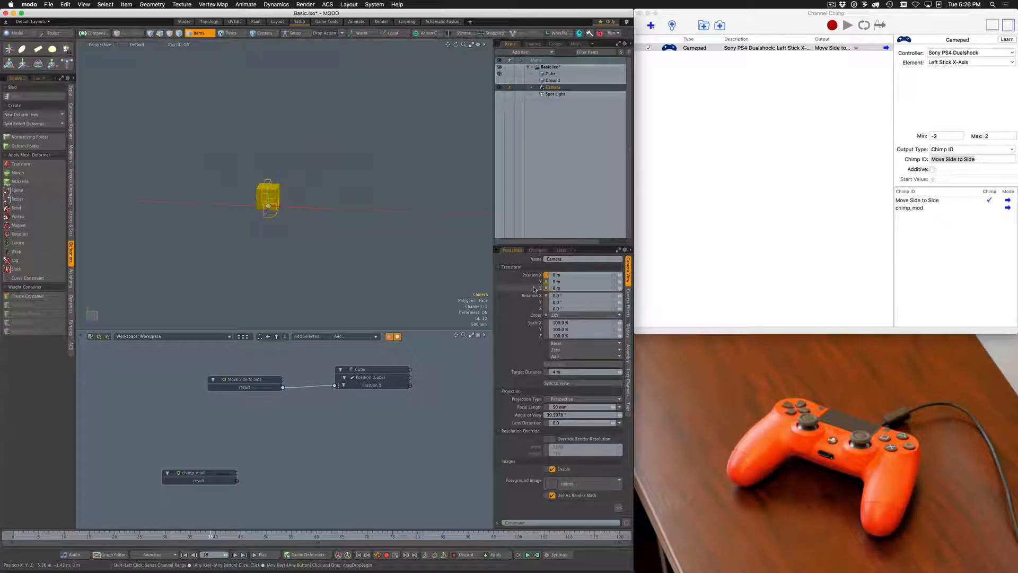
drag(535, 289, 392, 405)
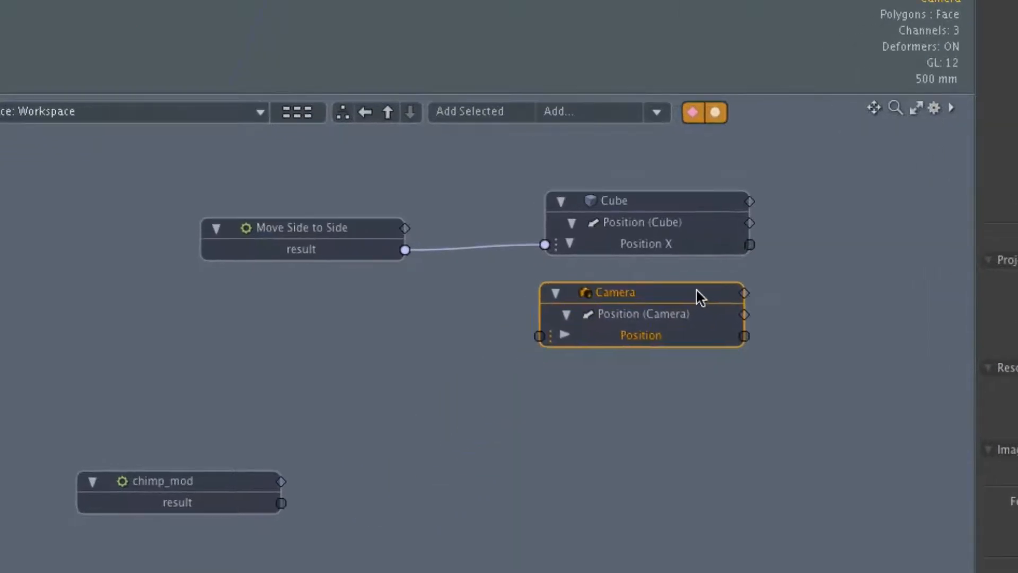
click(570, 329)
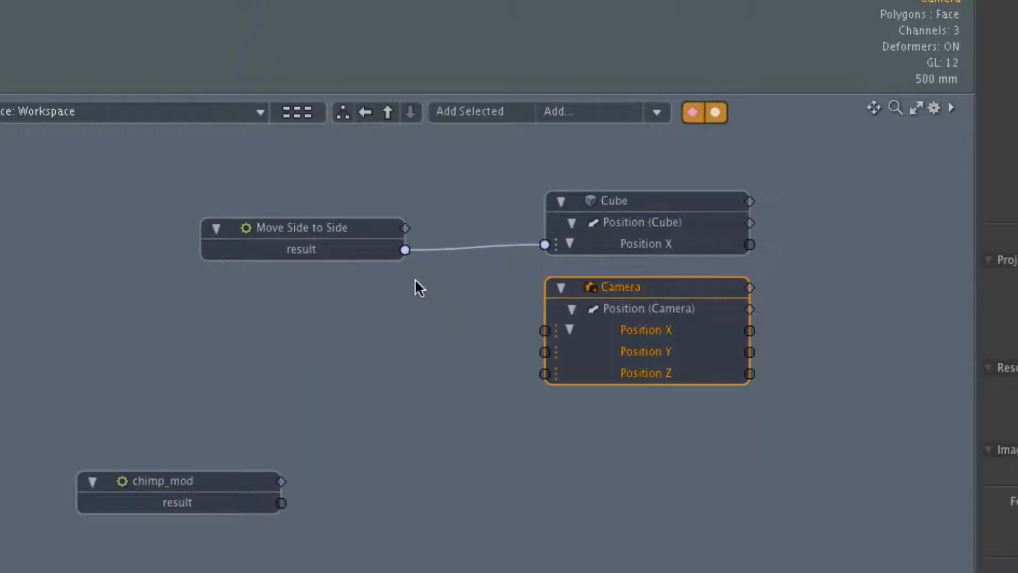
drag(404, 250, 541, 328)
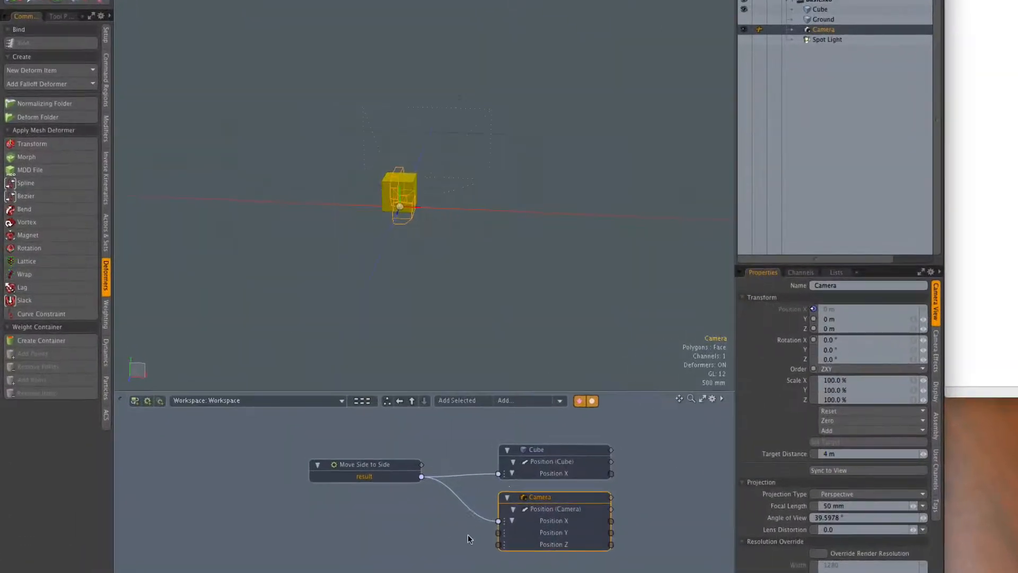
Add a Basic Math Multiply node and place it between the Move Side to Side and Camera nodes.
click(528, 401)
text(mu)
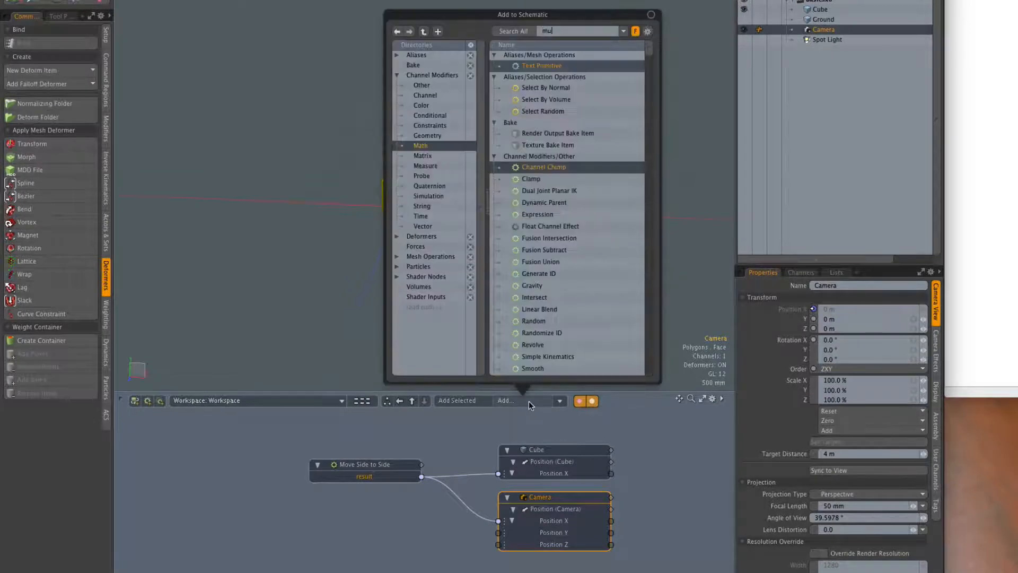
text(ltiply)
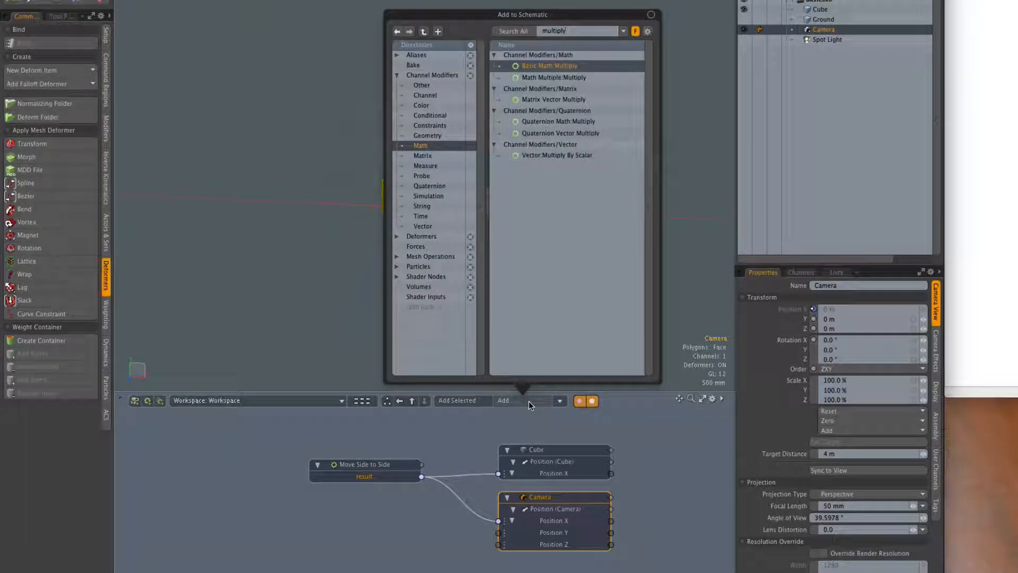
key(Return)
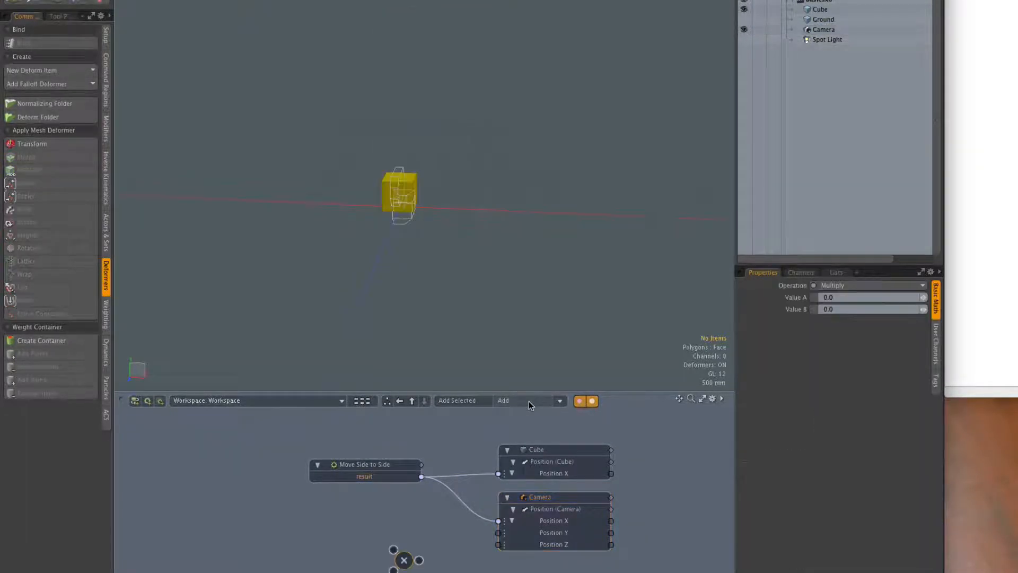
drag(407, 561, 451, 526)
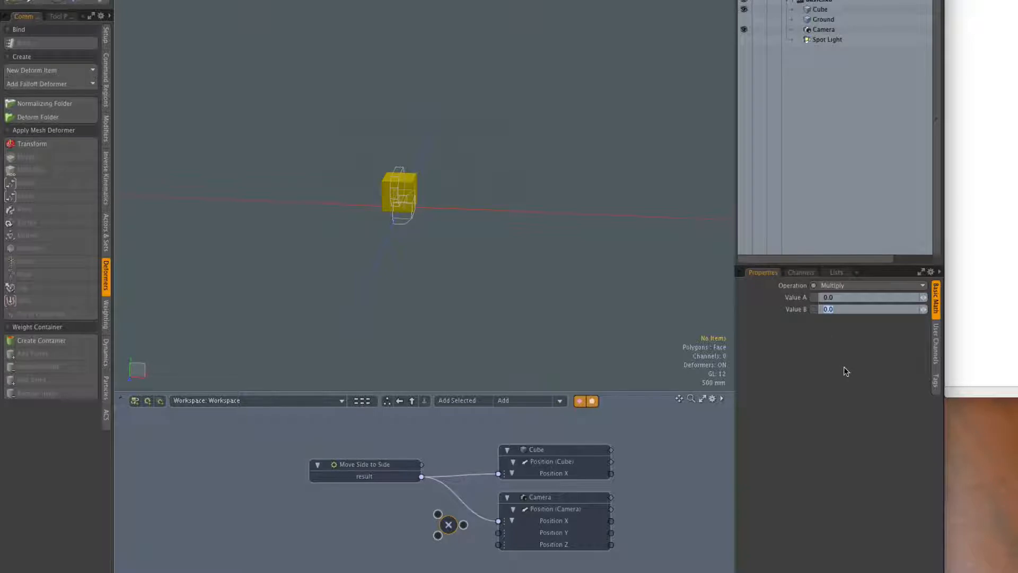
Set the Multiply node's Value B to 2 and route the Move Side to Side result through it into the camera's Position X.
text(2)
key(Return)
drag(447, 486, 437, 514)
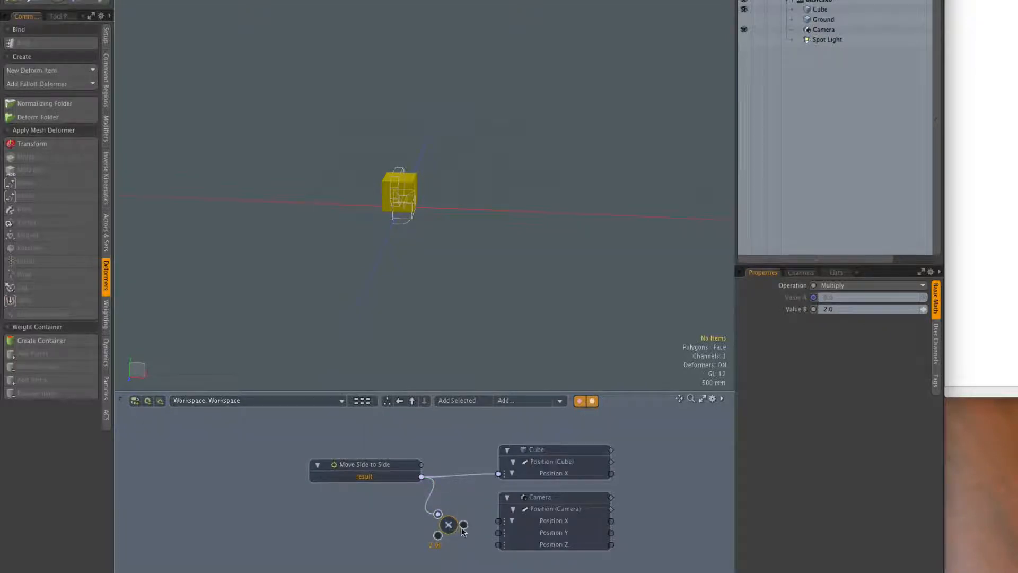
drag(464, 524, 498, 522)
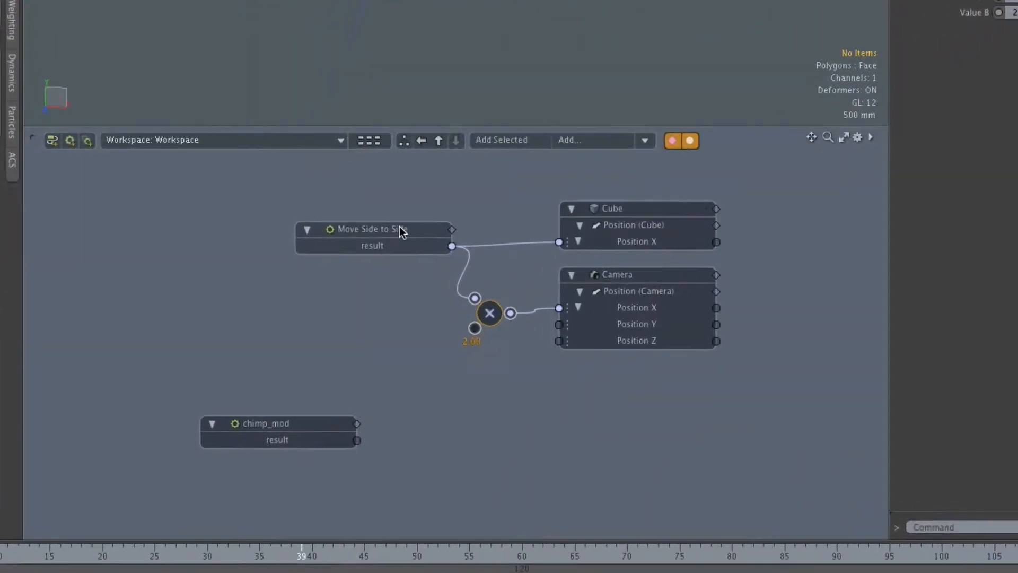
Link the Move Side to Side result directly to the camera's Position Y and spread out the modifier, Camera and Multiply nodes.
drag(331, 298, 279, 297)
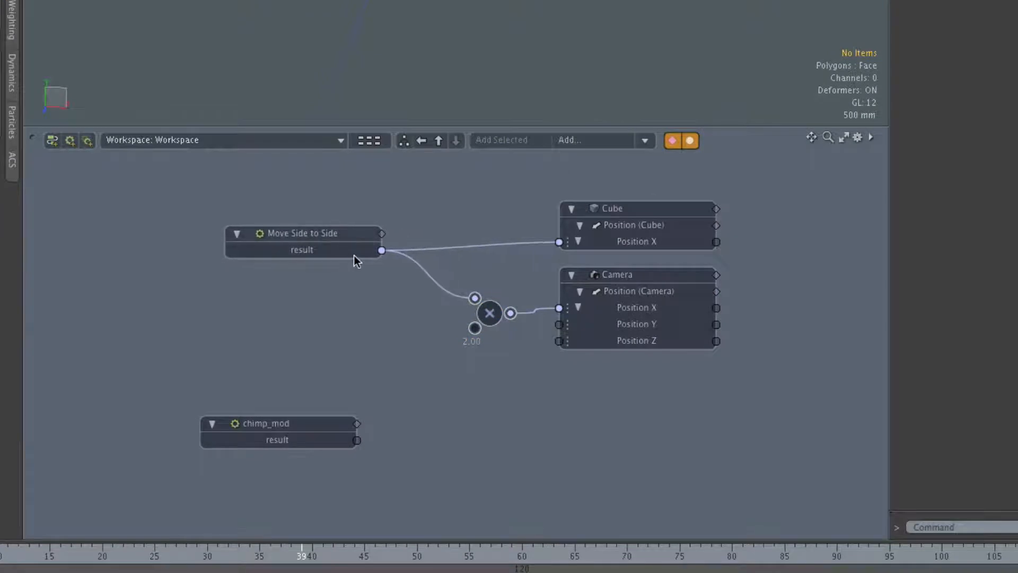
click(381, 250)
drag(427, 313, 559, 325)
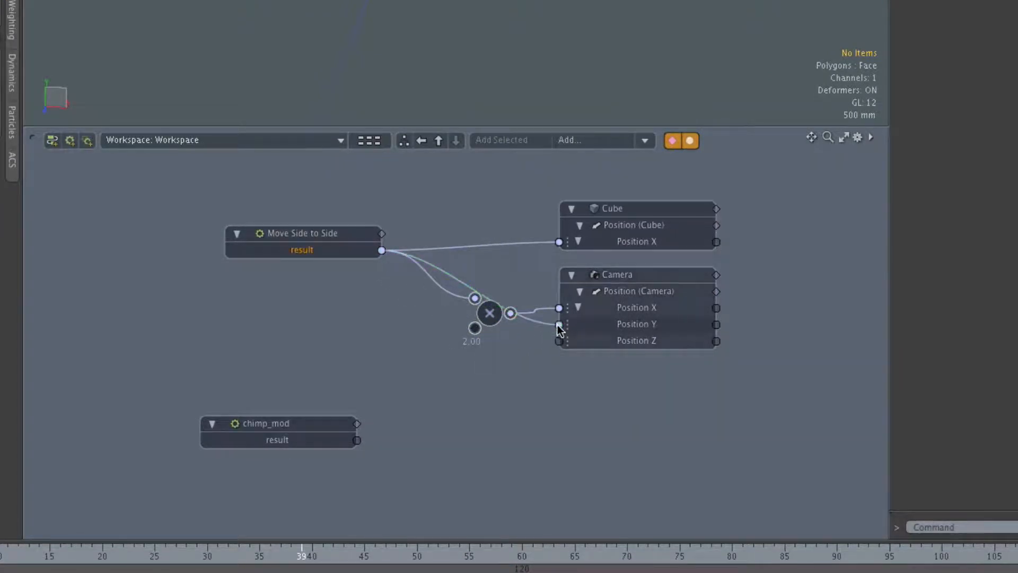
drag(619, 278, 621, 340)
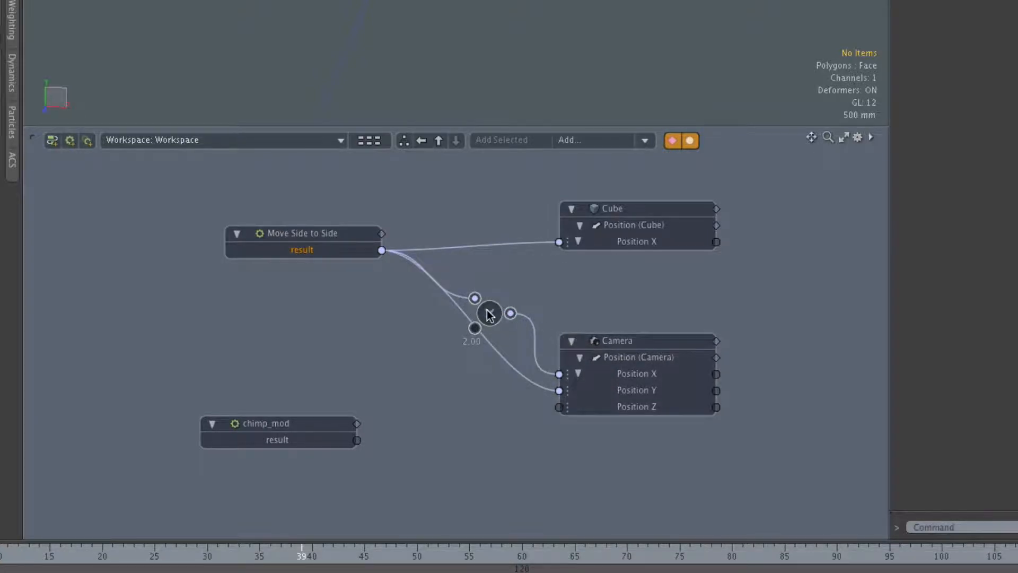
drag(486, 310, 514, 291)
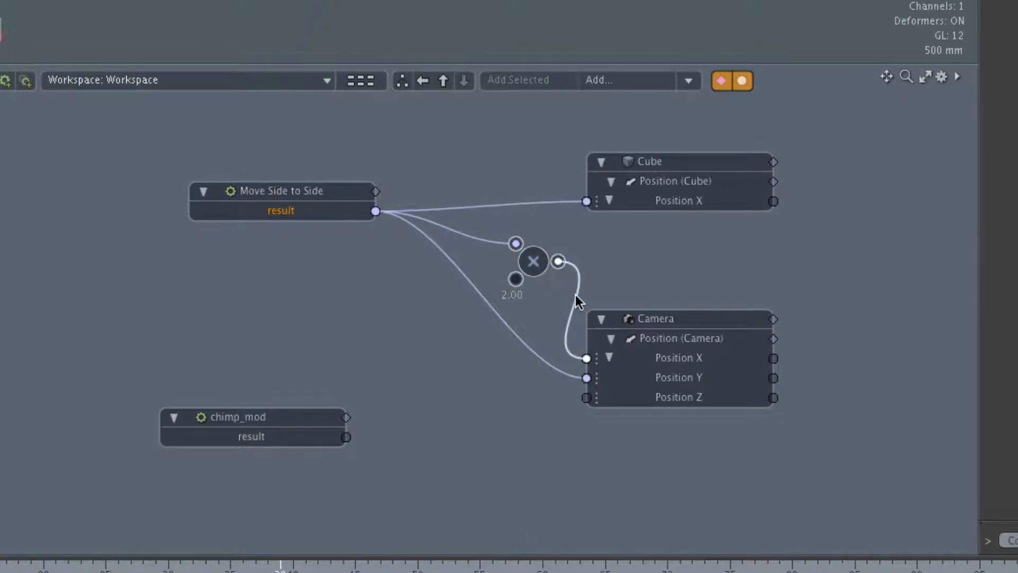
drag(575, 294, 595, 269)
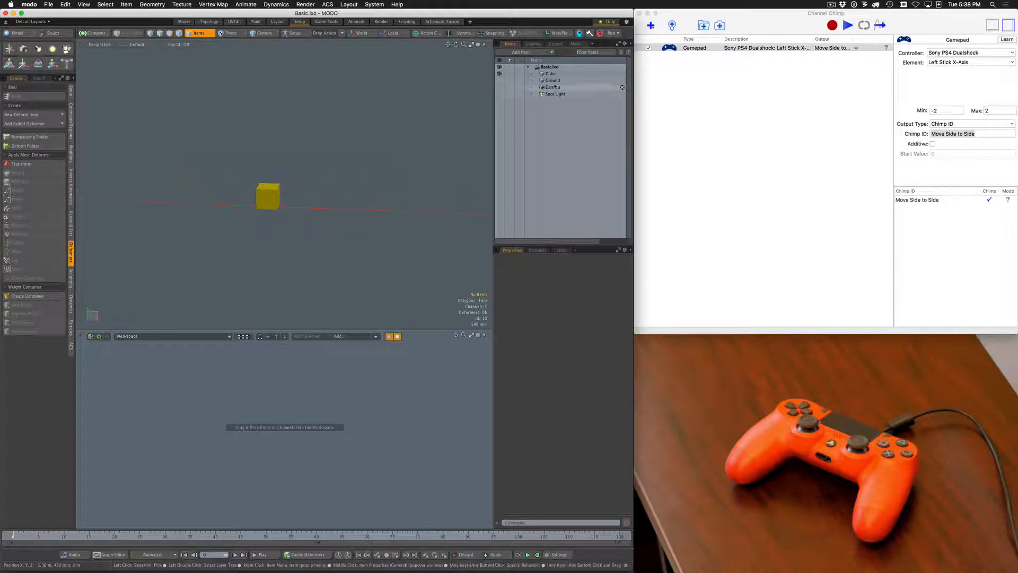
Connect the cube's Position X to the Chimp ID Move Side to Side and reveal the driving modifier node in the schematic.
click(563, 74)
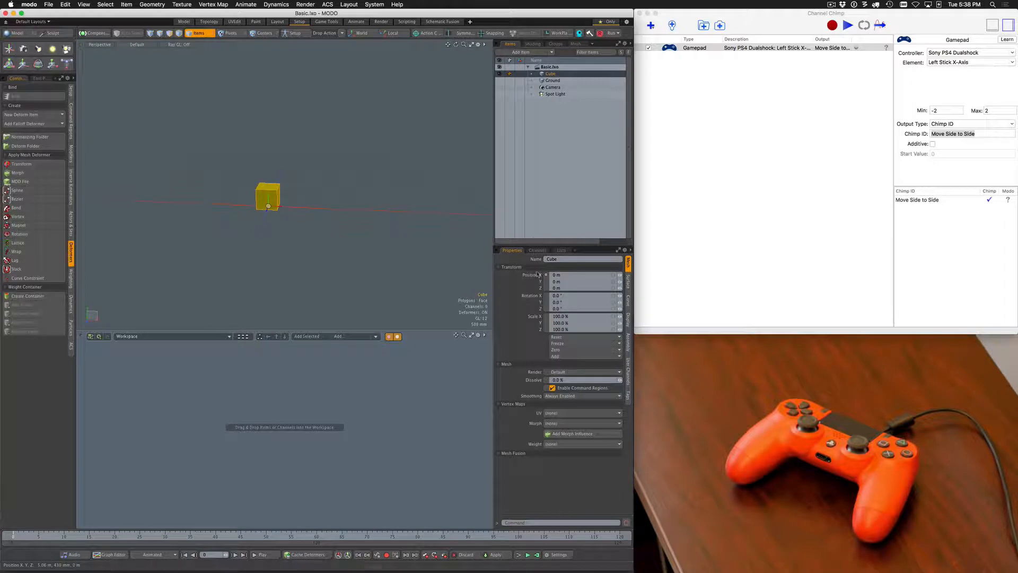
right_click(537, 286)
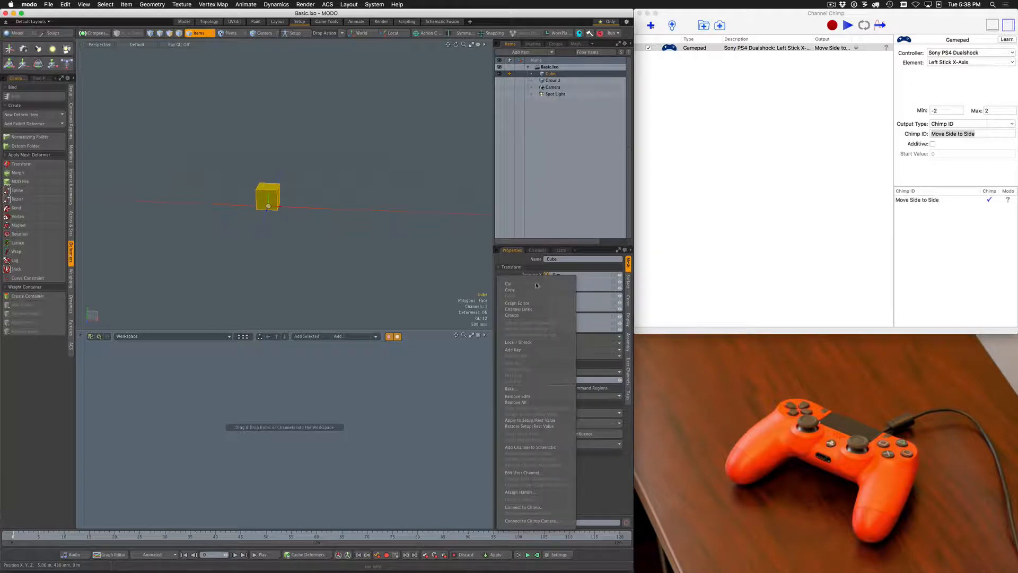
click(556, 507)
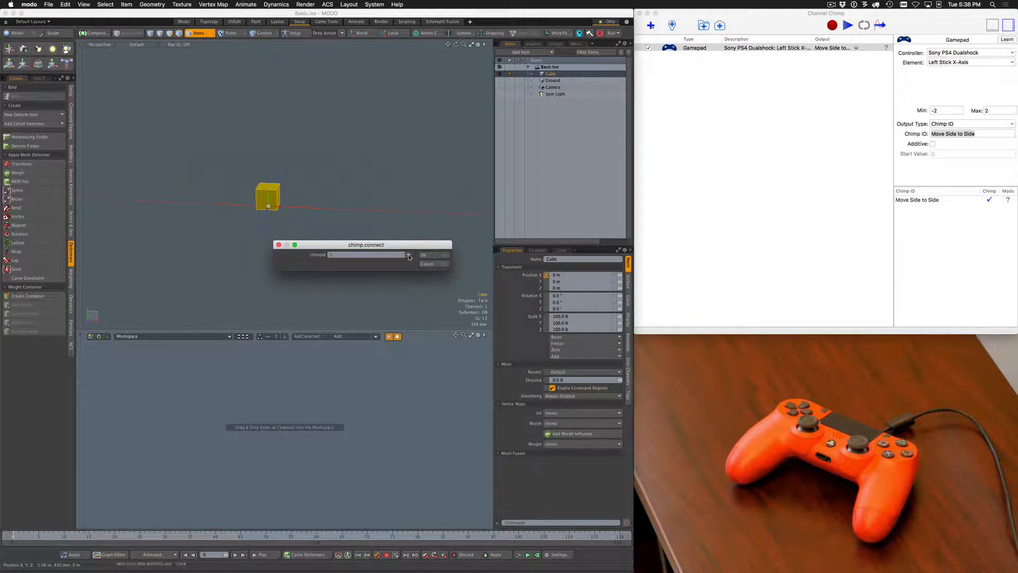
click(409, 255)
click(419, 267)
click(433, 255)
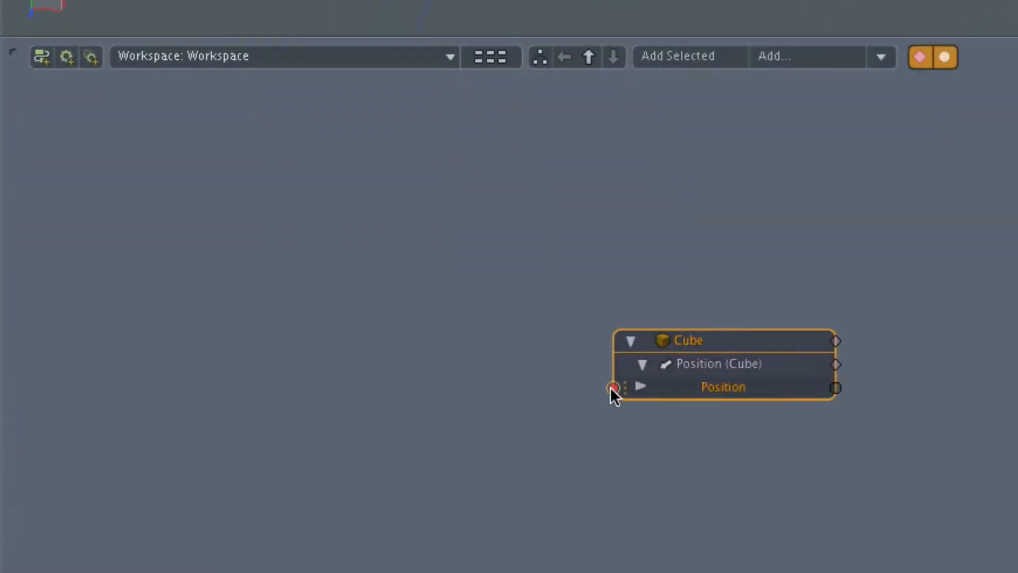
double_click(609, 387)
drag(528, 374, 426, 391)
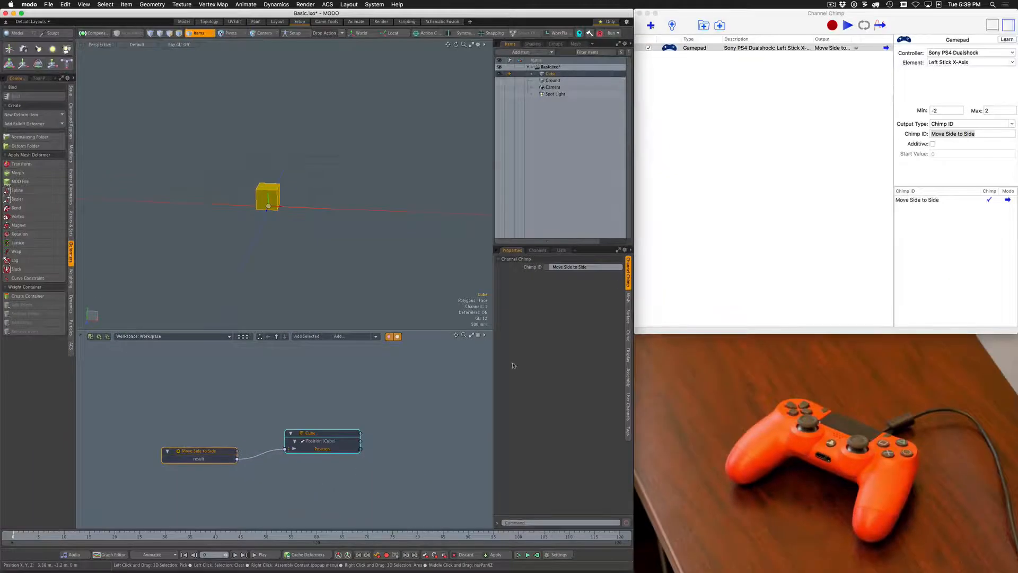
In Channel Chimp, record a take of gamepad movement and trim it to the span from about 2.3 to 6 seconds.
click(832, 25)
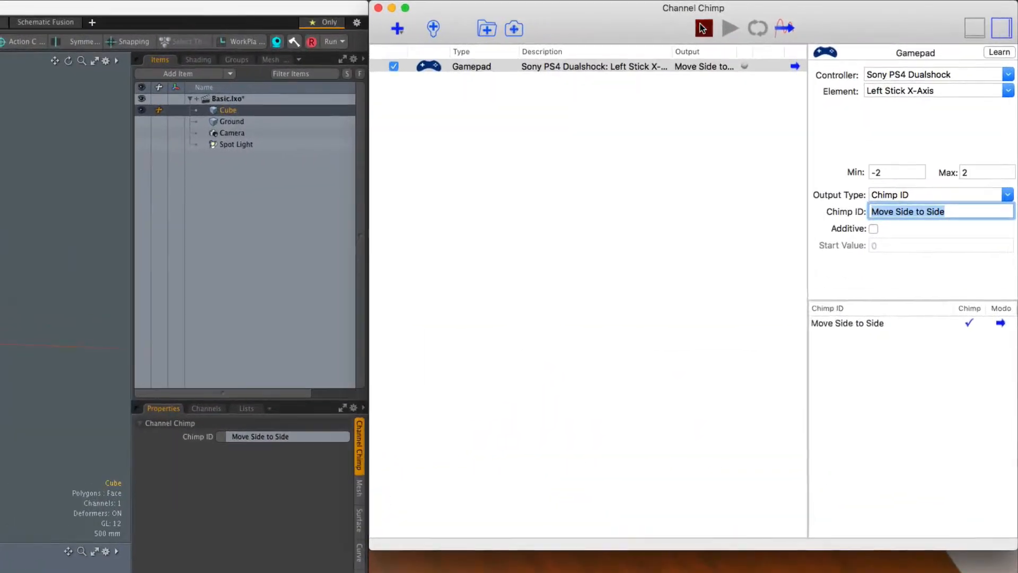
click(832, 25)
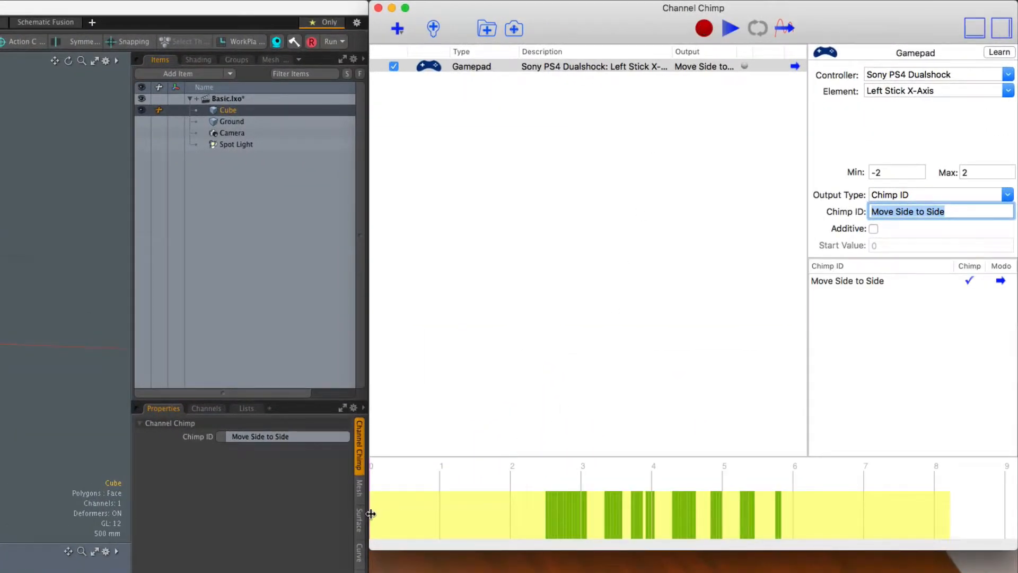
drag(371, 514, 542, 513)
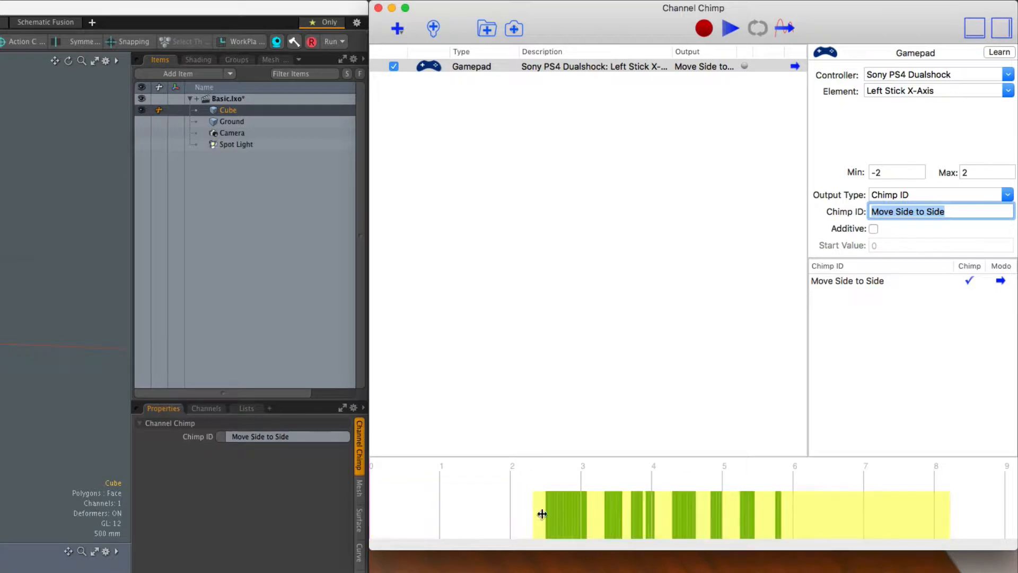
drag(950, 512, 793, 530)
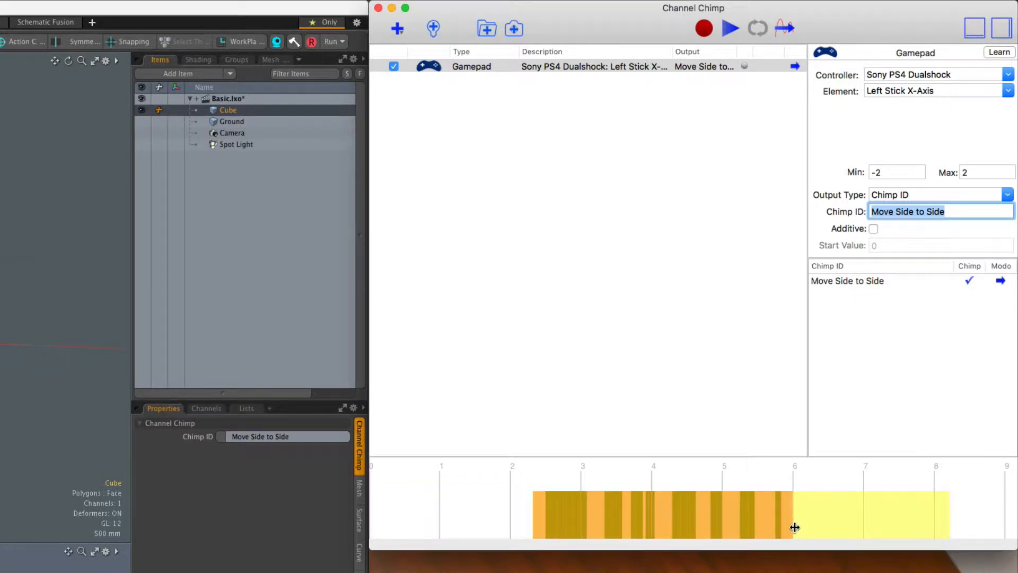
Send the trimmed recording to MODO as keys and stop all Modo listeners.
click(781, 27)
right_click(712, 181)
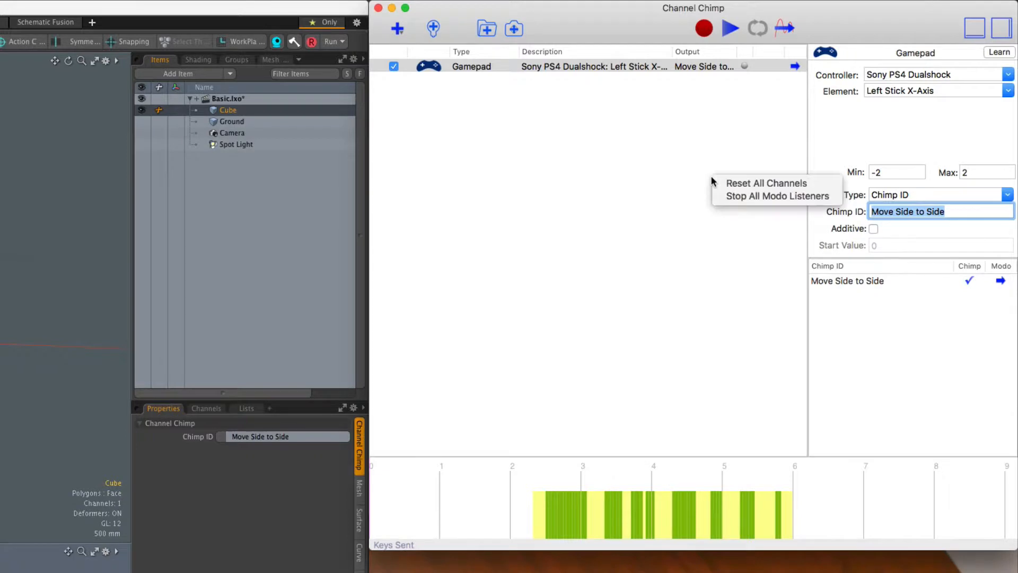
click(836, 197)
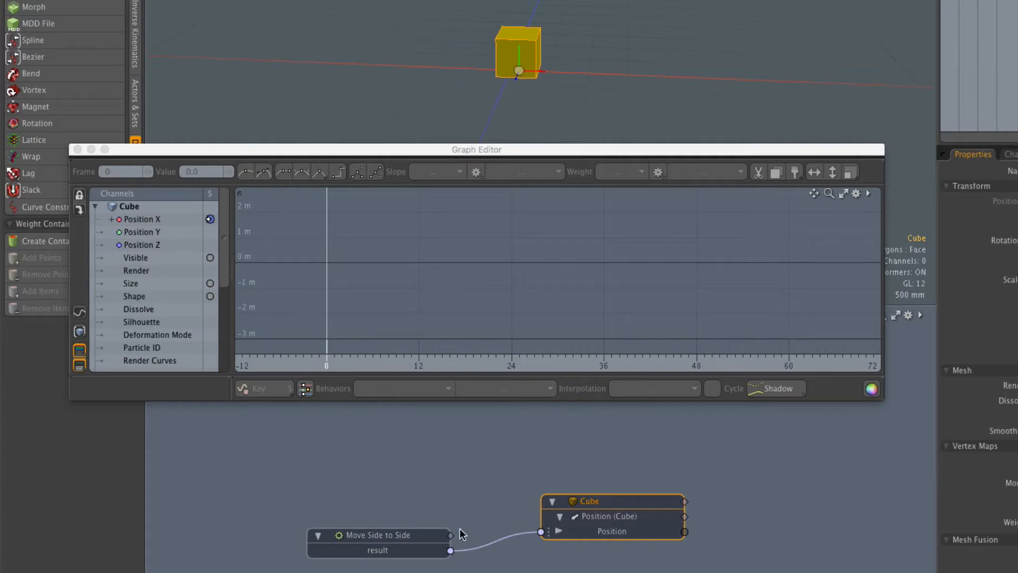
In MODO's Graph Editor, select all keyed_value keys of the Move Side to Side modifier and set their slope to Auto.
click(396, 536)
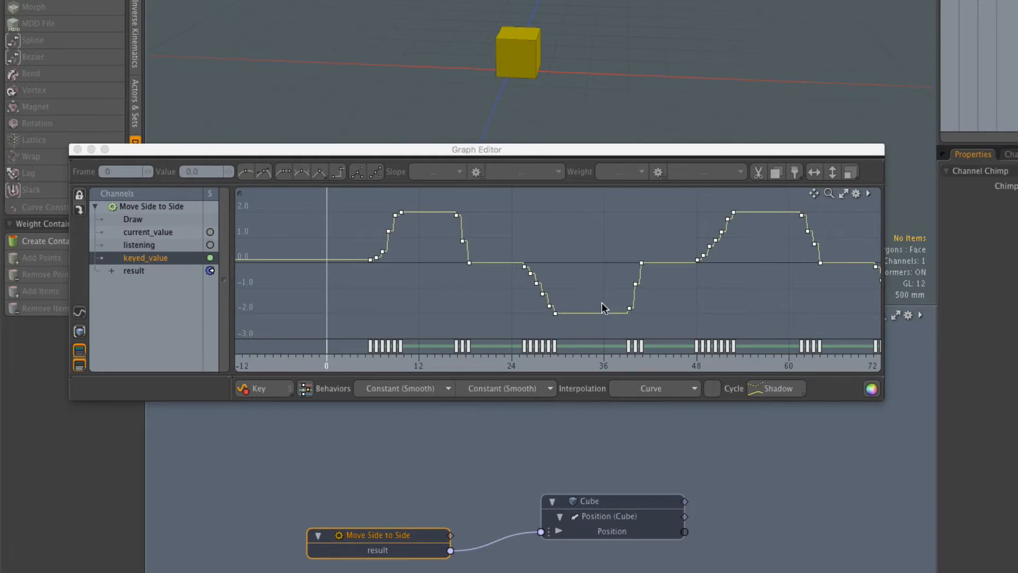
key(a)
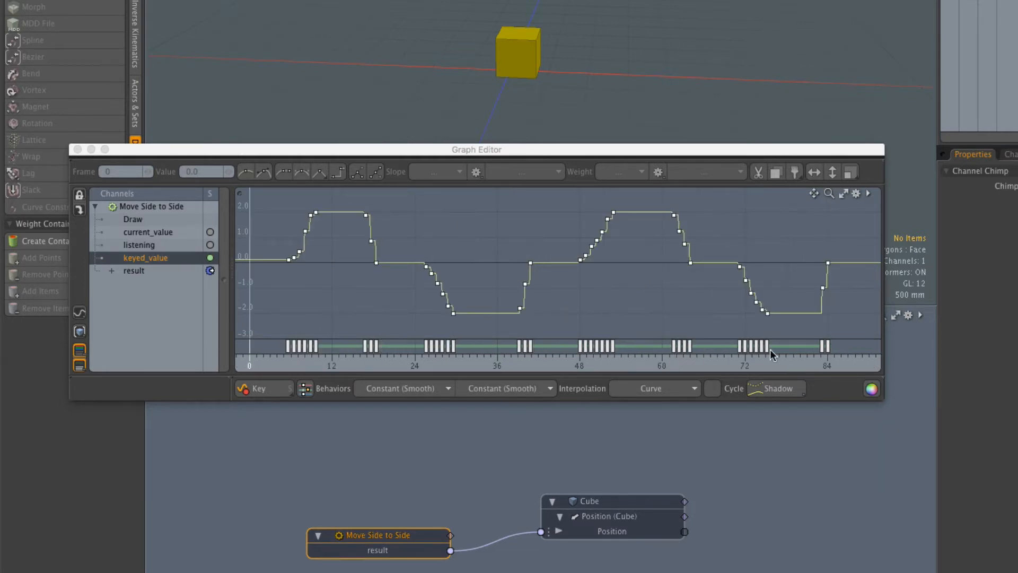
drag(851, 352, 275, 373)
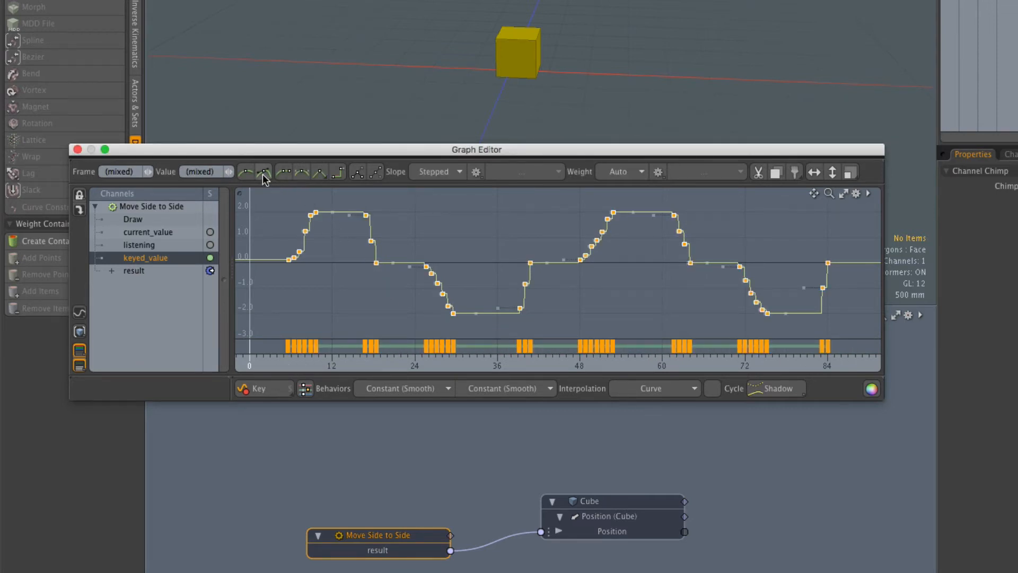
click(263, 173)
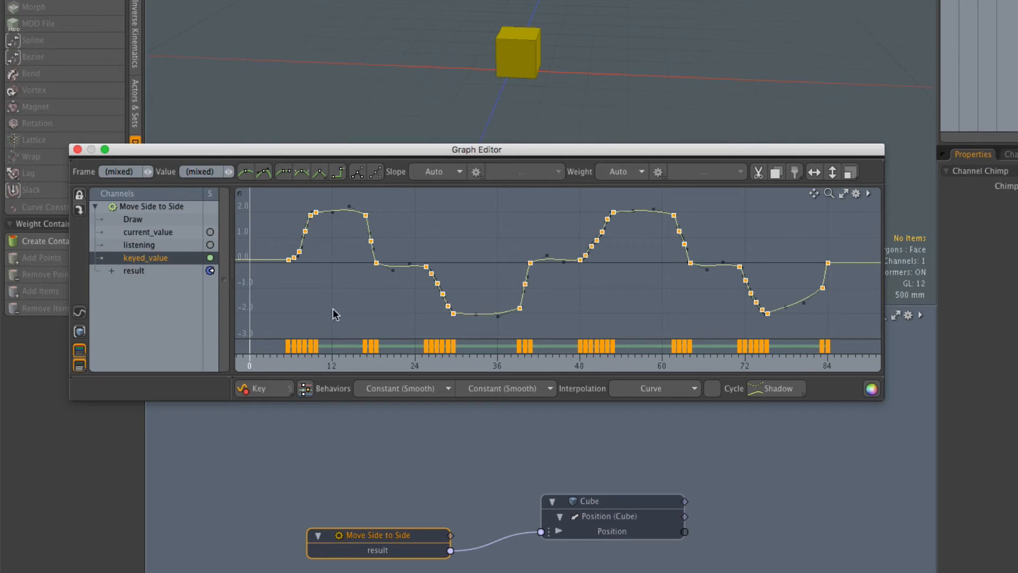